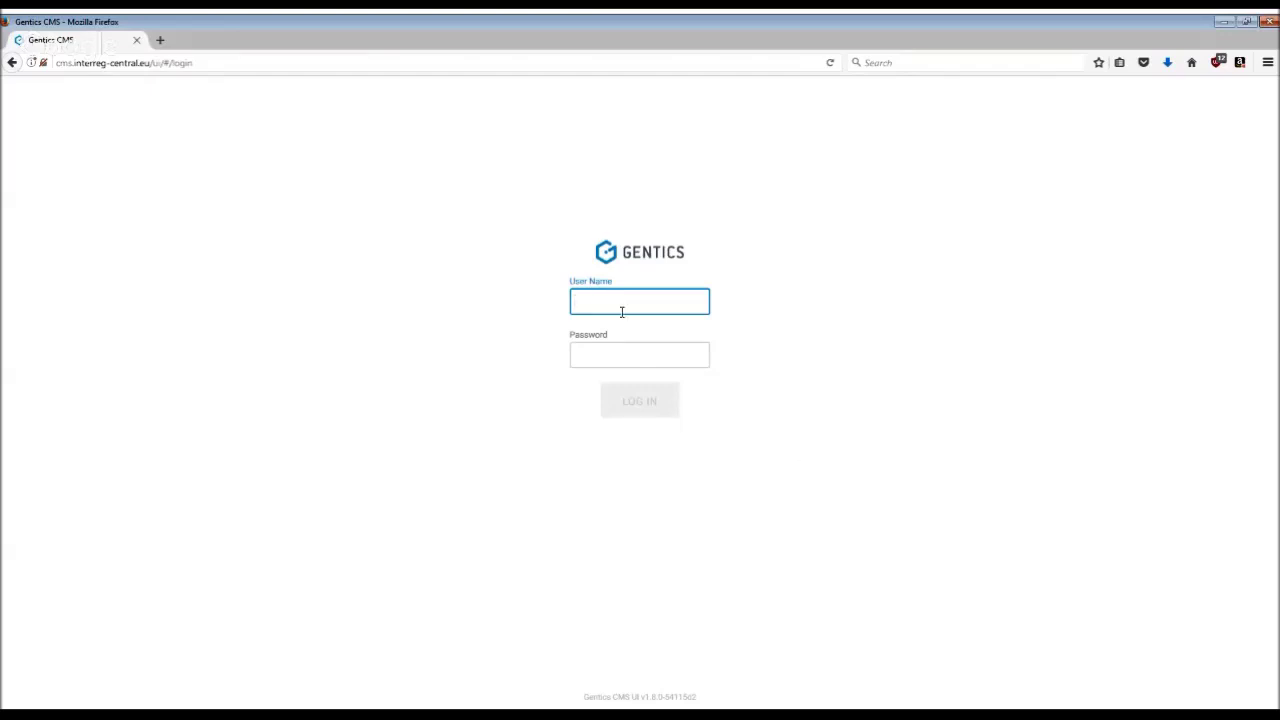
Log in with the project account's user name and its password.
type("projectacronym")
left_click(600, 351)
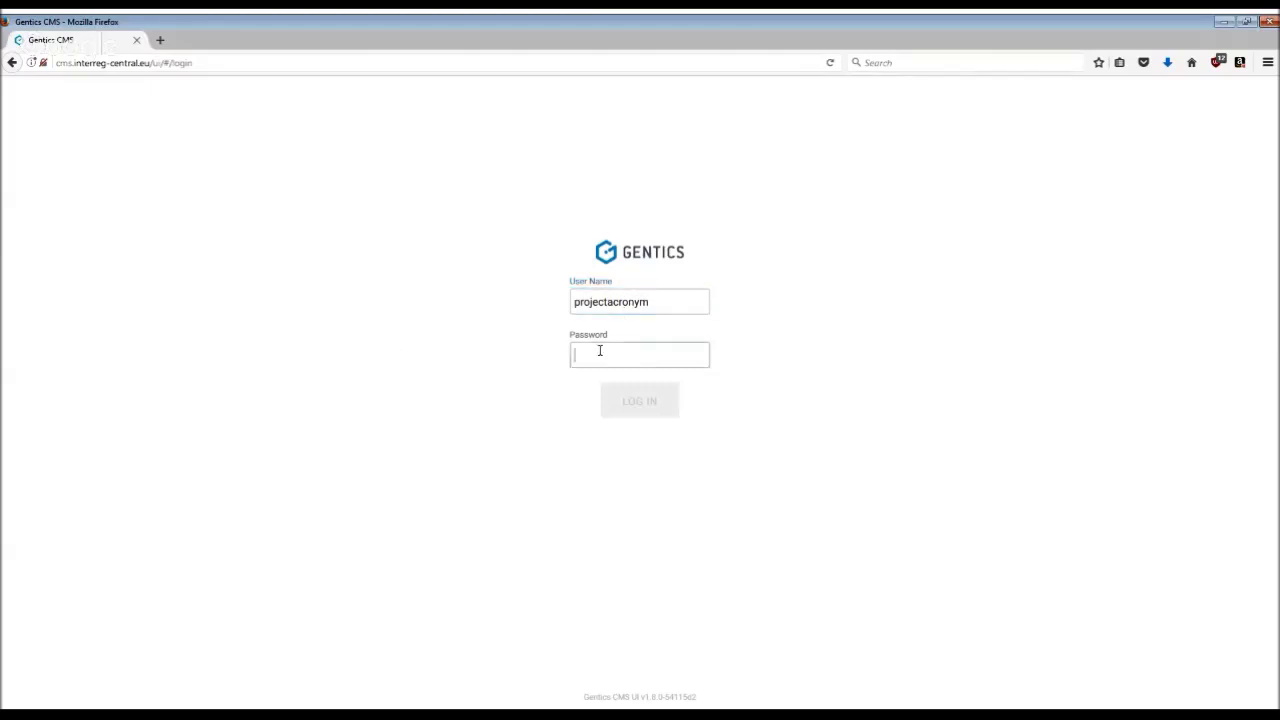
type("•••••••")
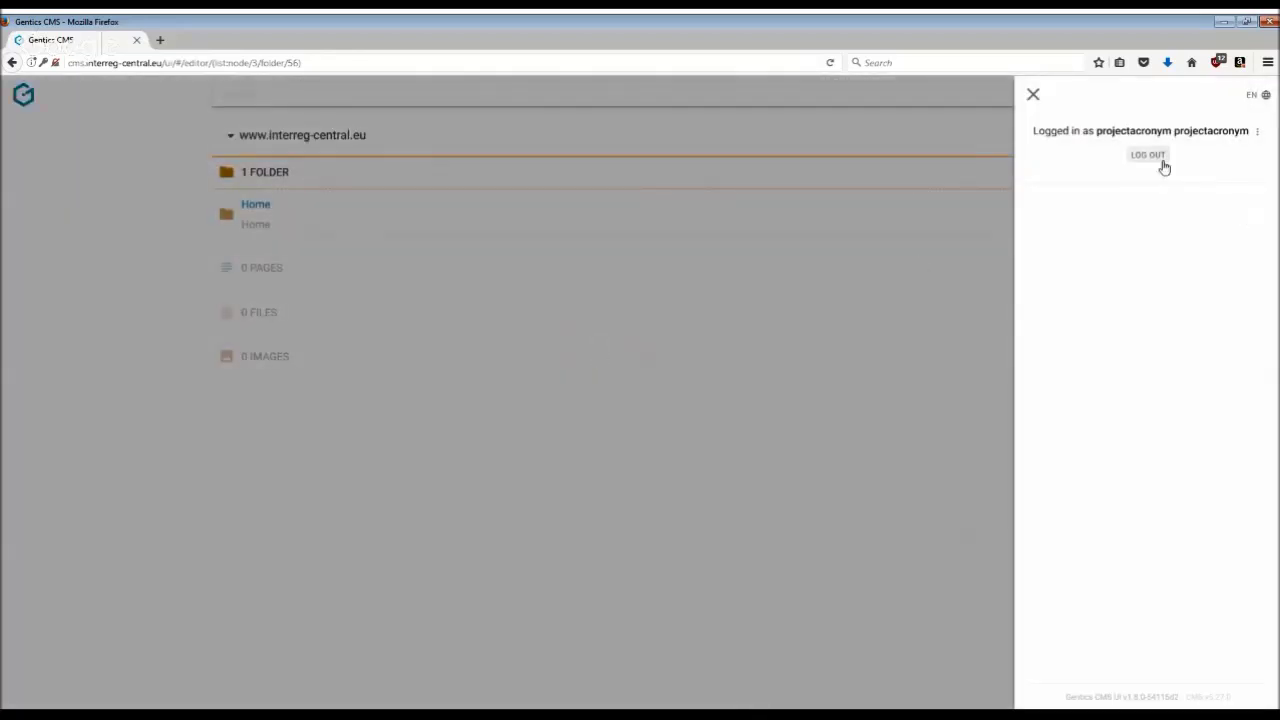
Switch the interface language to Deutsch and back to English, then open the account options menu.
left_click(1257, 97)
left_click(1211, 145)
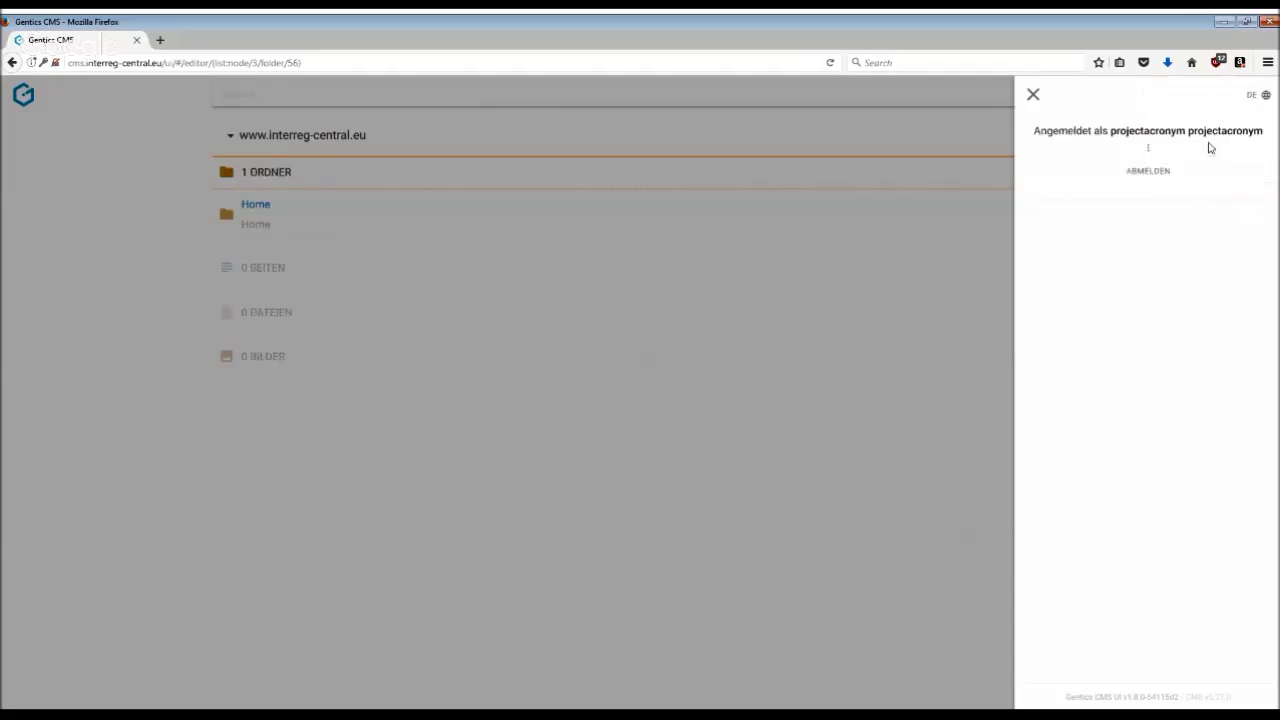
left_click(1251, 95)
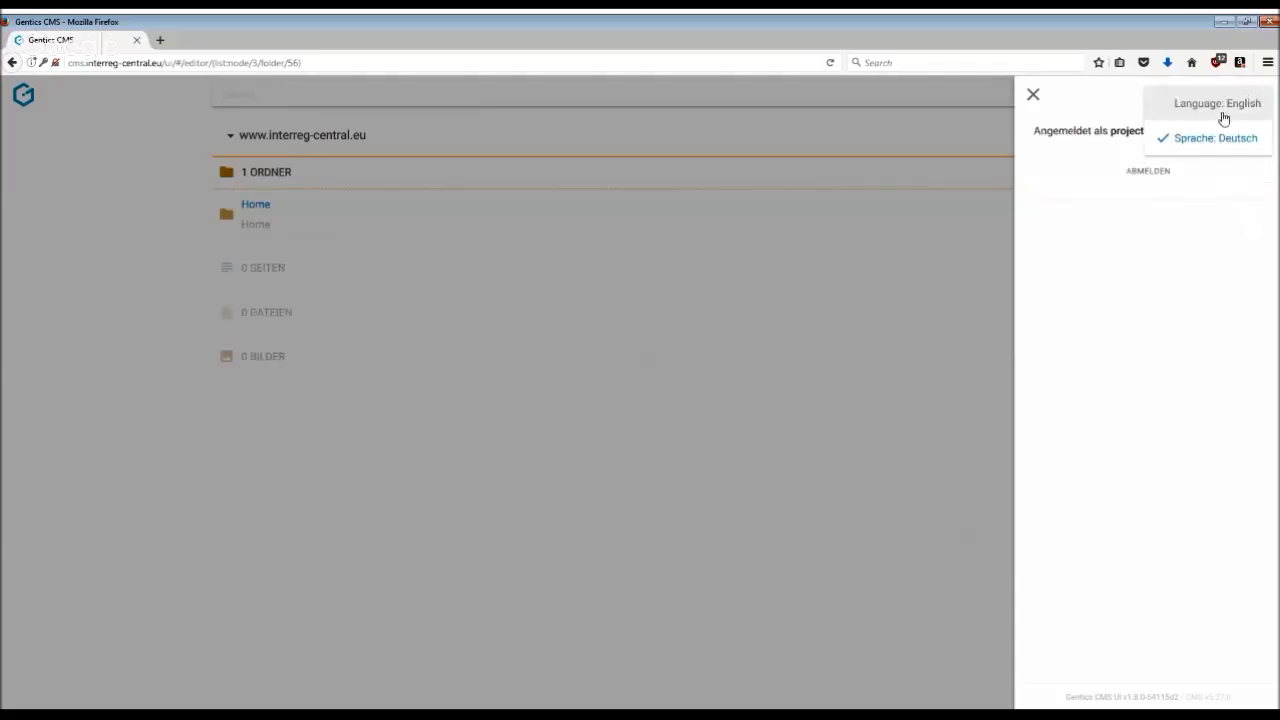
left_click(1215, 108)
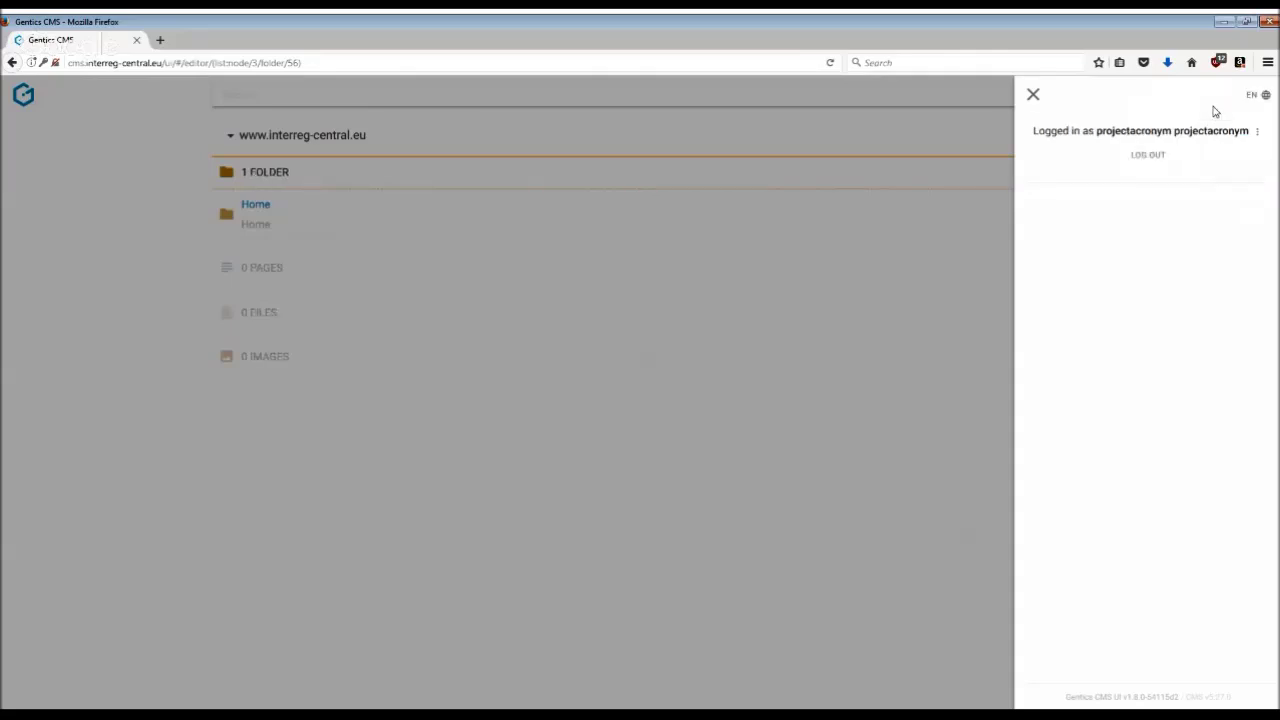
left_click(1257, 131)
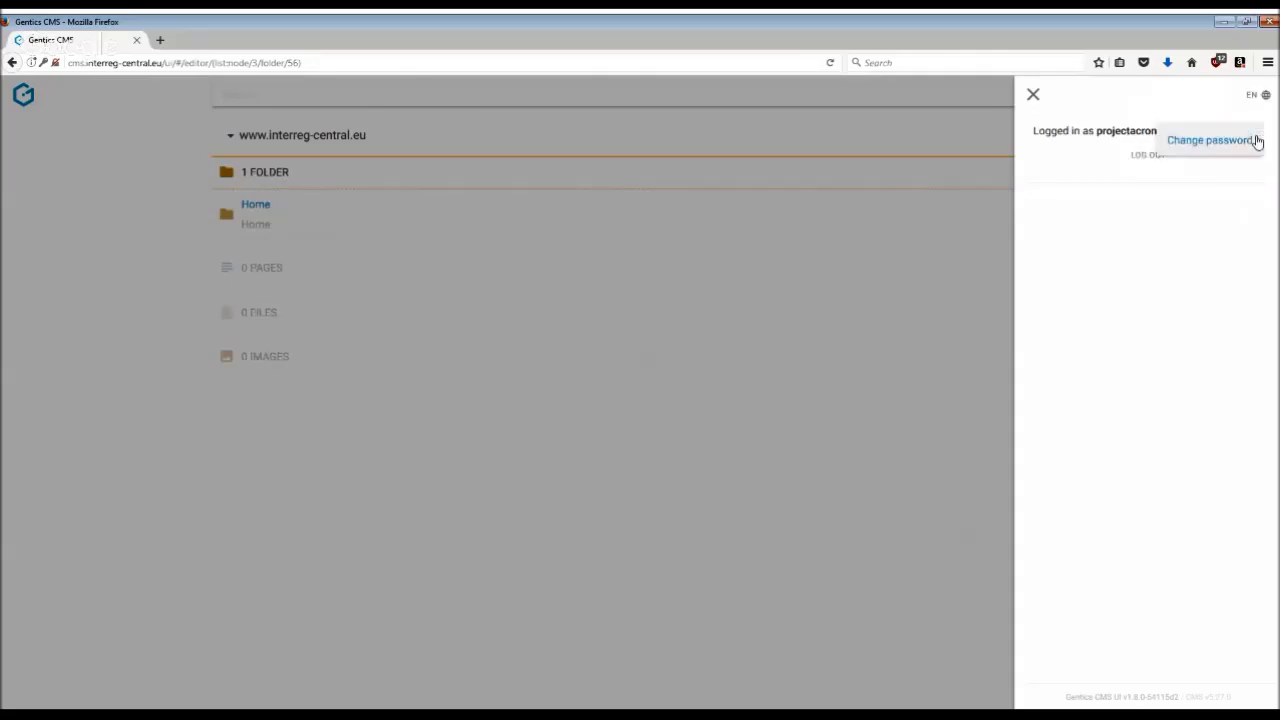
Enter and confirm a new account password, save it, and close the account panel.
left_click(1225, 142)
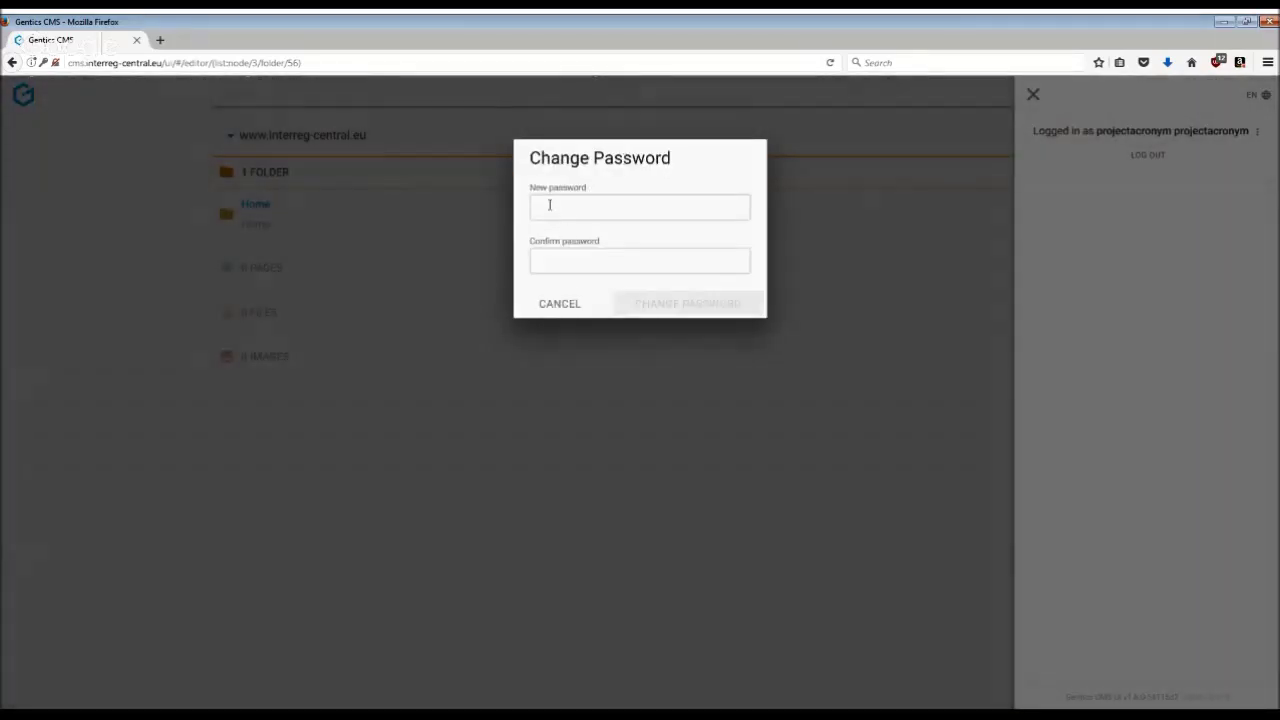
left_click(550, 205)
type("********")
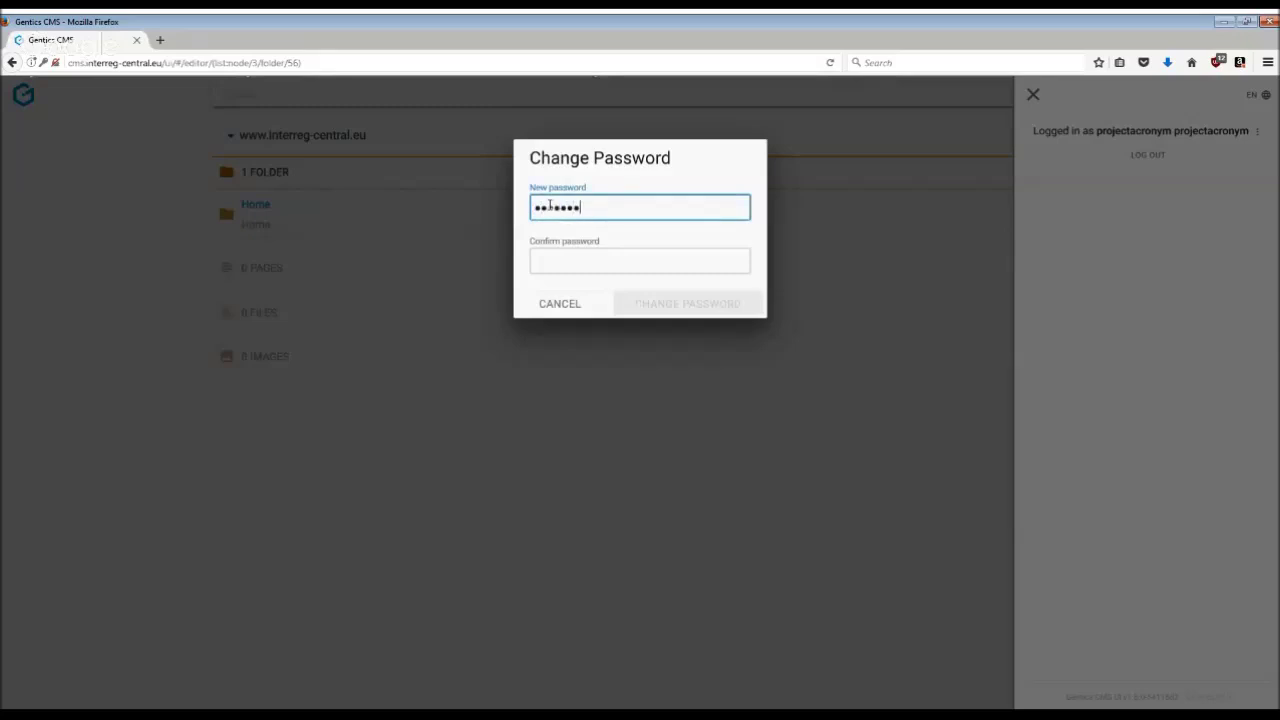
left_click(562, 260)
type("***")
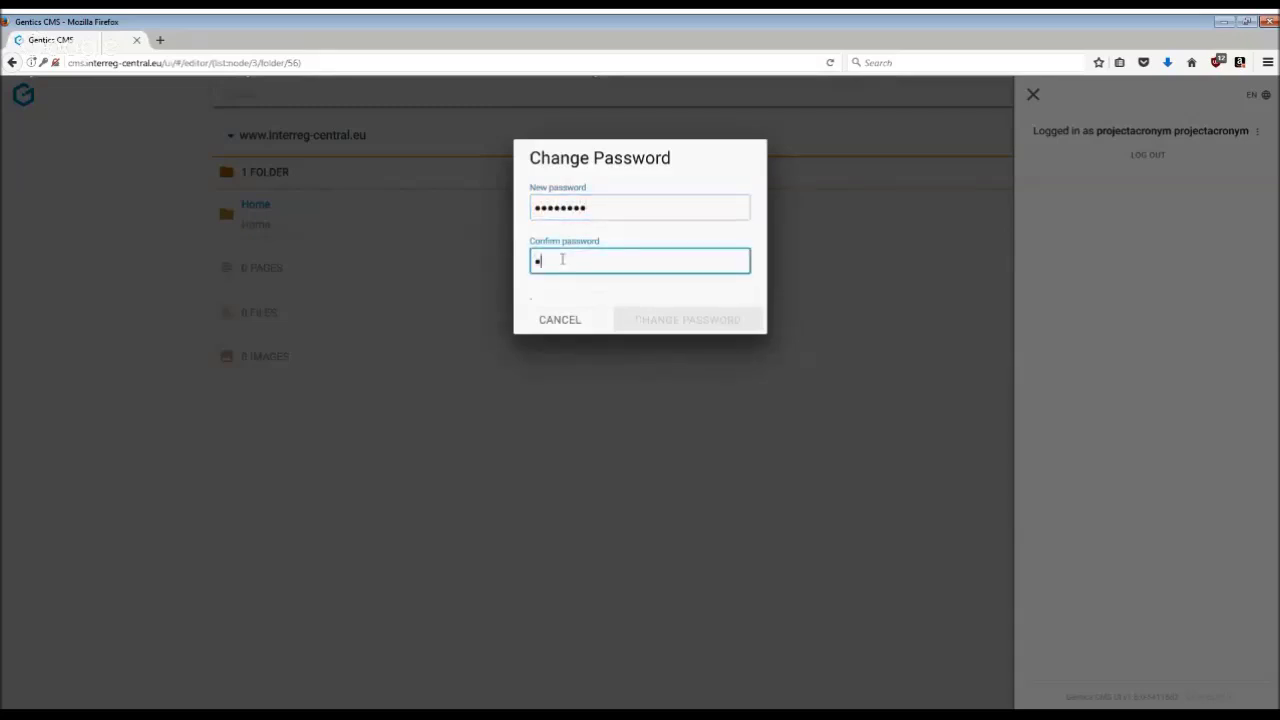
type("*****")
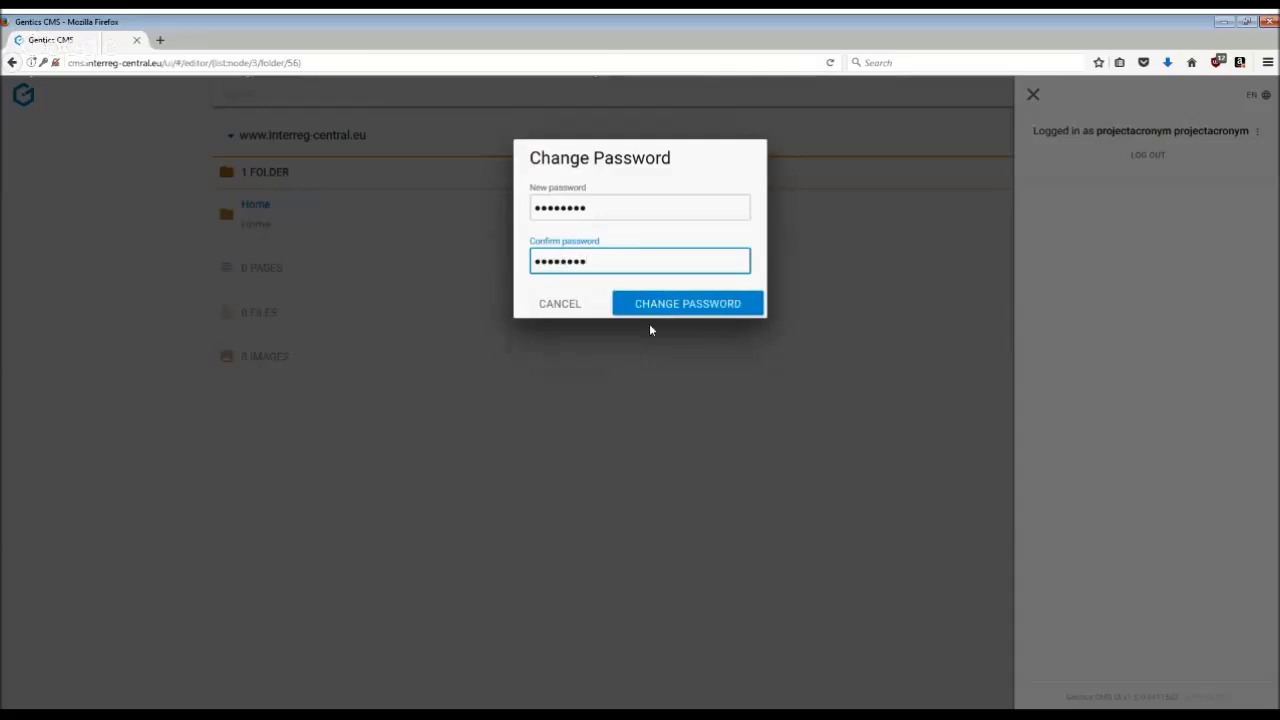
left_click(652, 314)
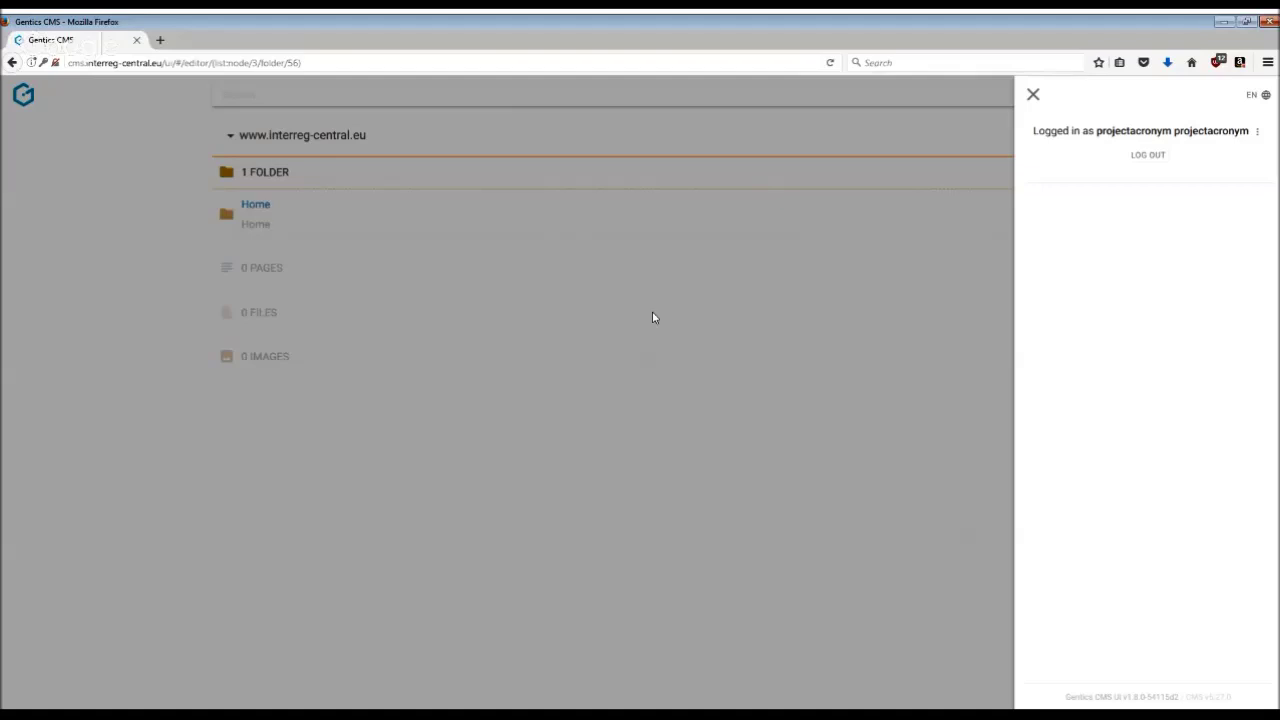
left_click(652, 318)
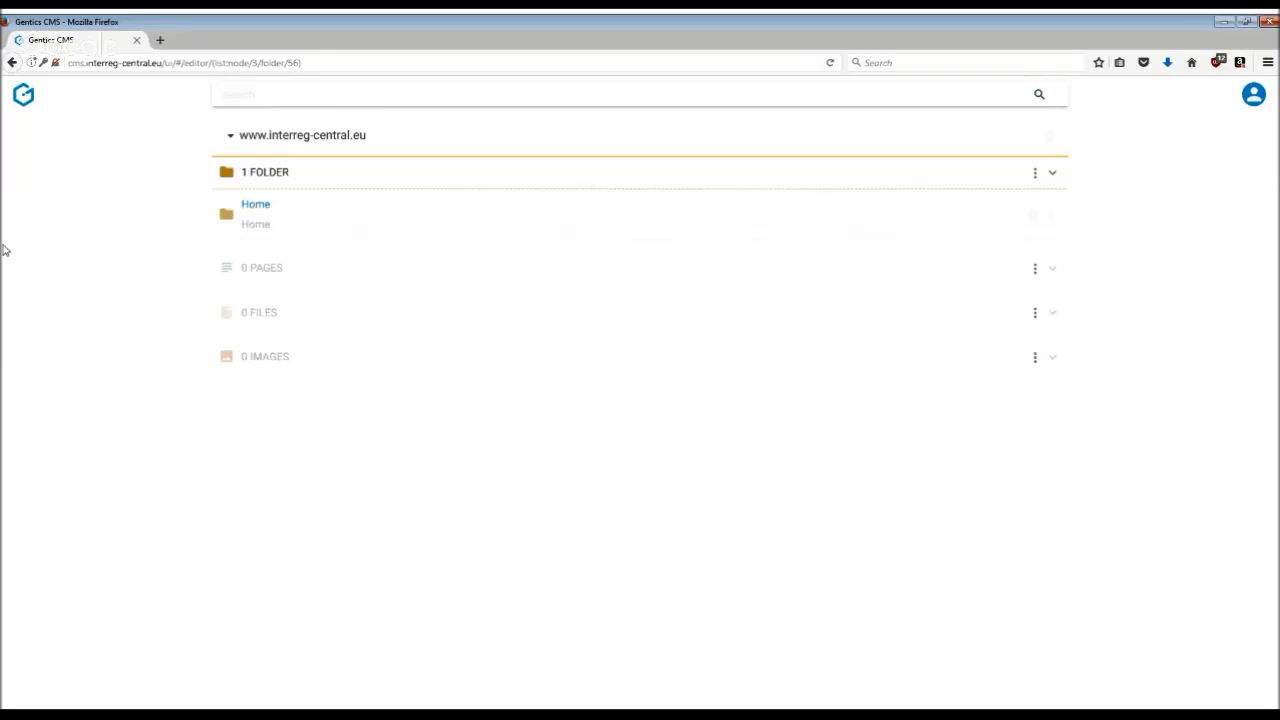
Drill down through Home › Projects into the [Project acronym] folder.
left_click(256, 204)
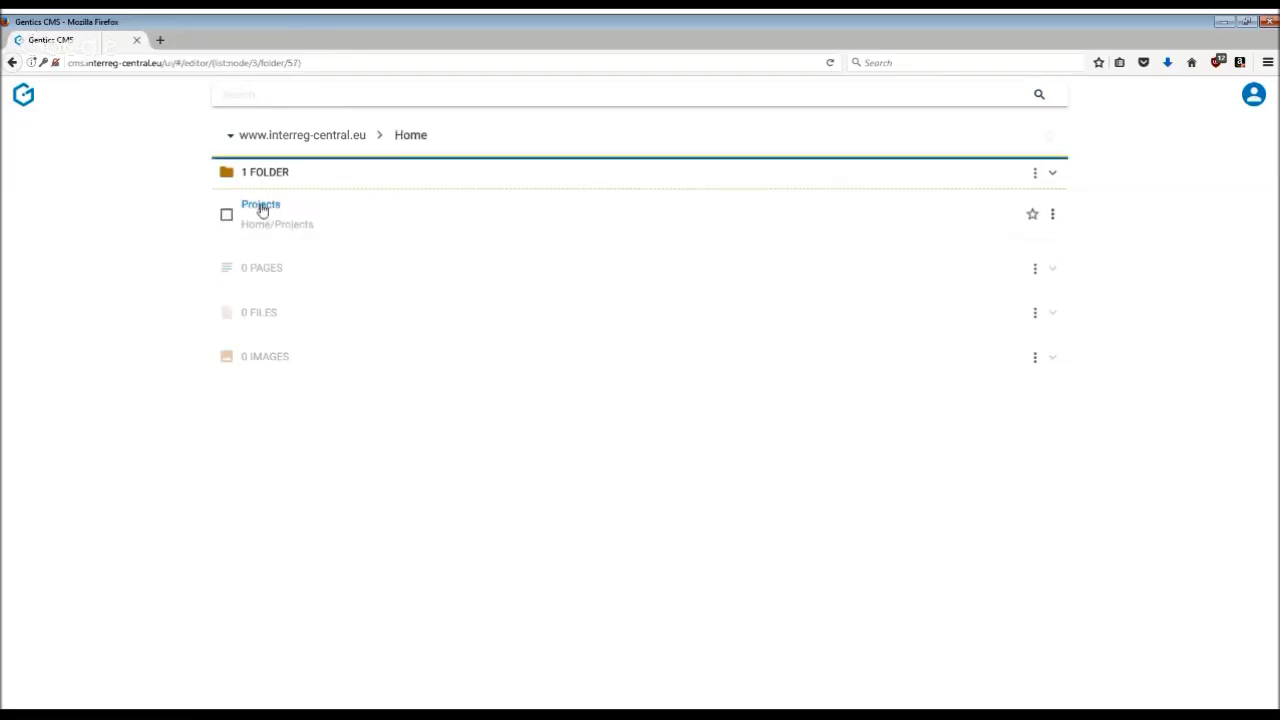
left_click(261, 205)
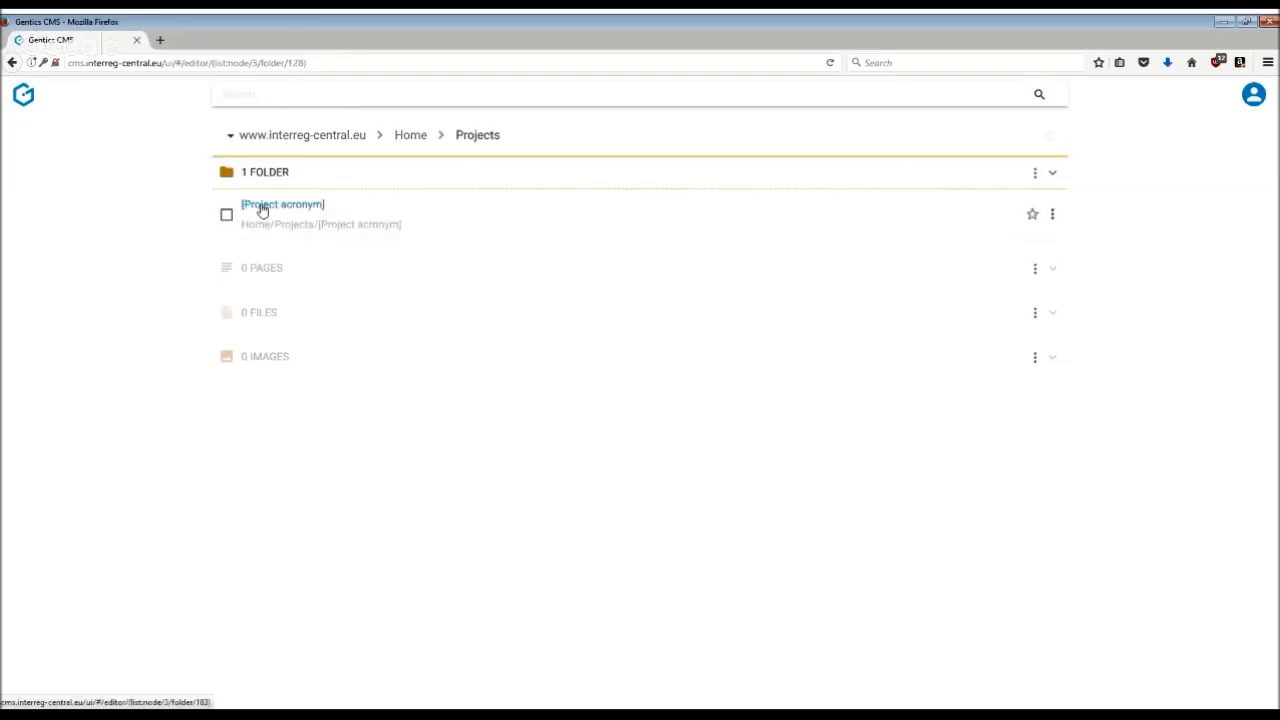
left_click(261, 206)
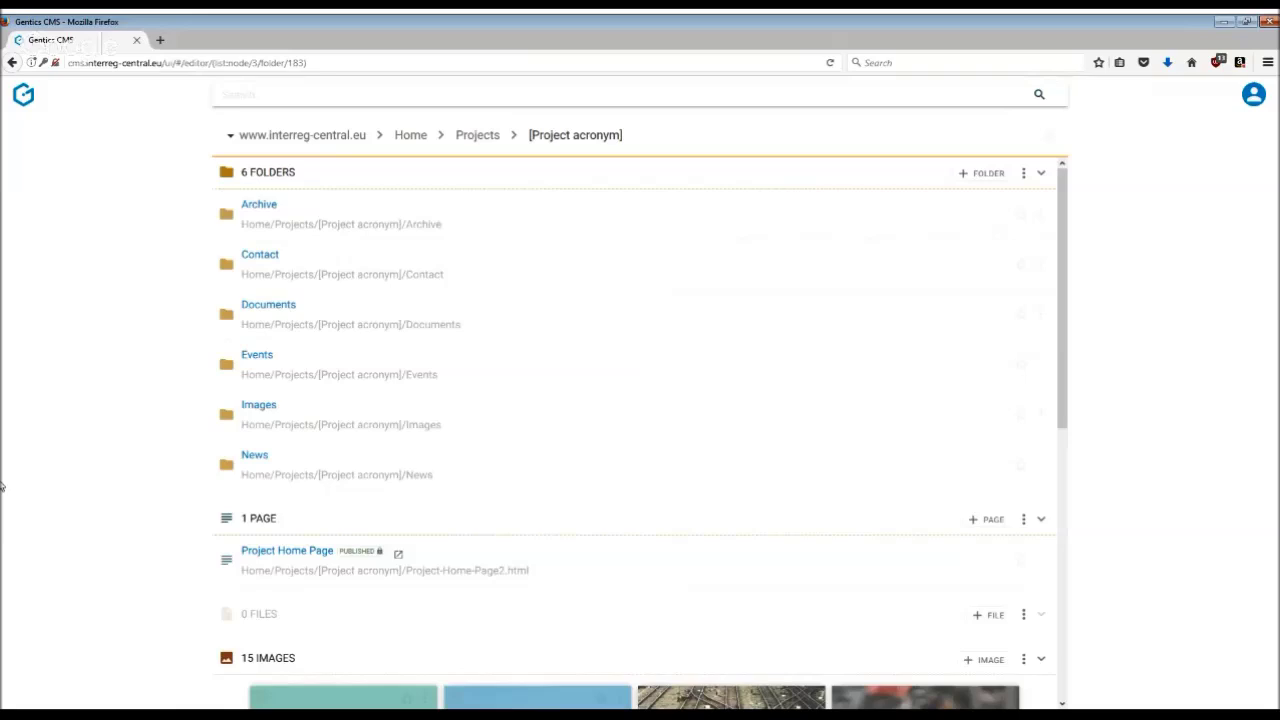
left_click(232, 96)
type("d")
type("o")
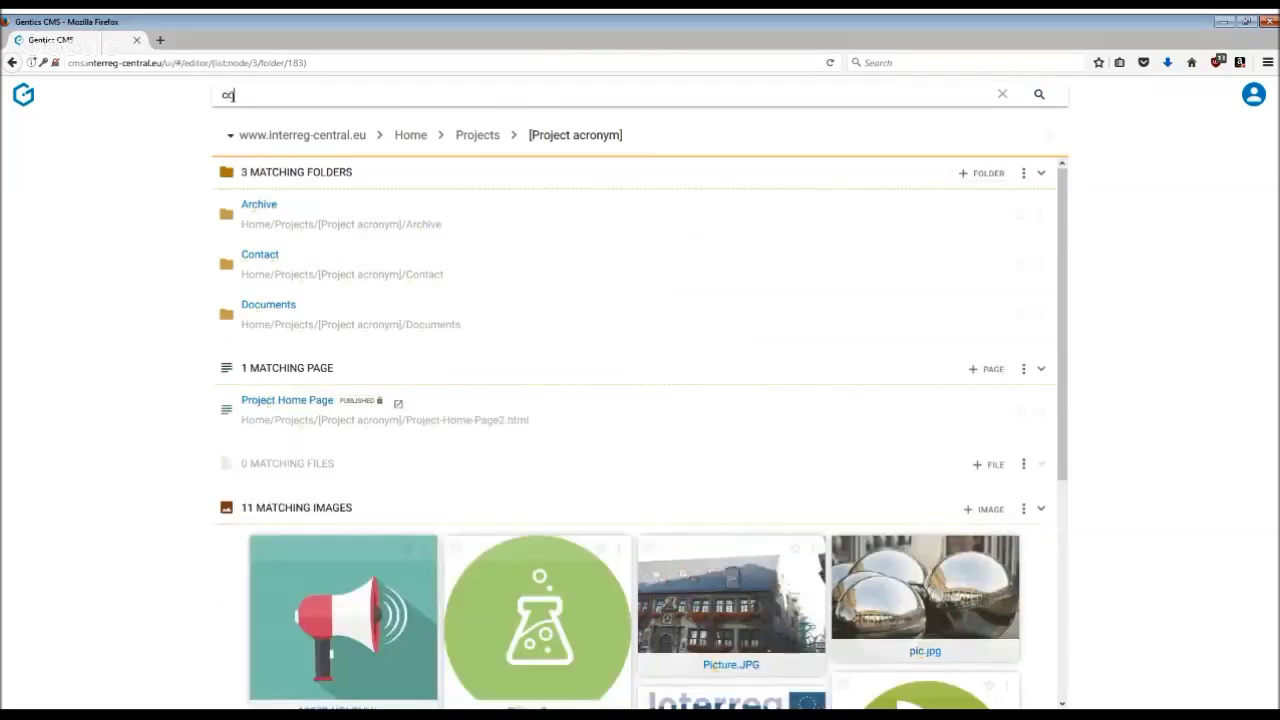
type("ntacts")
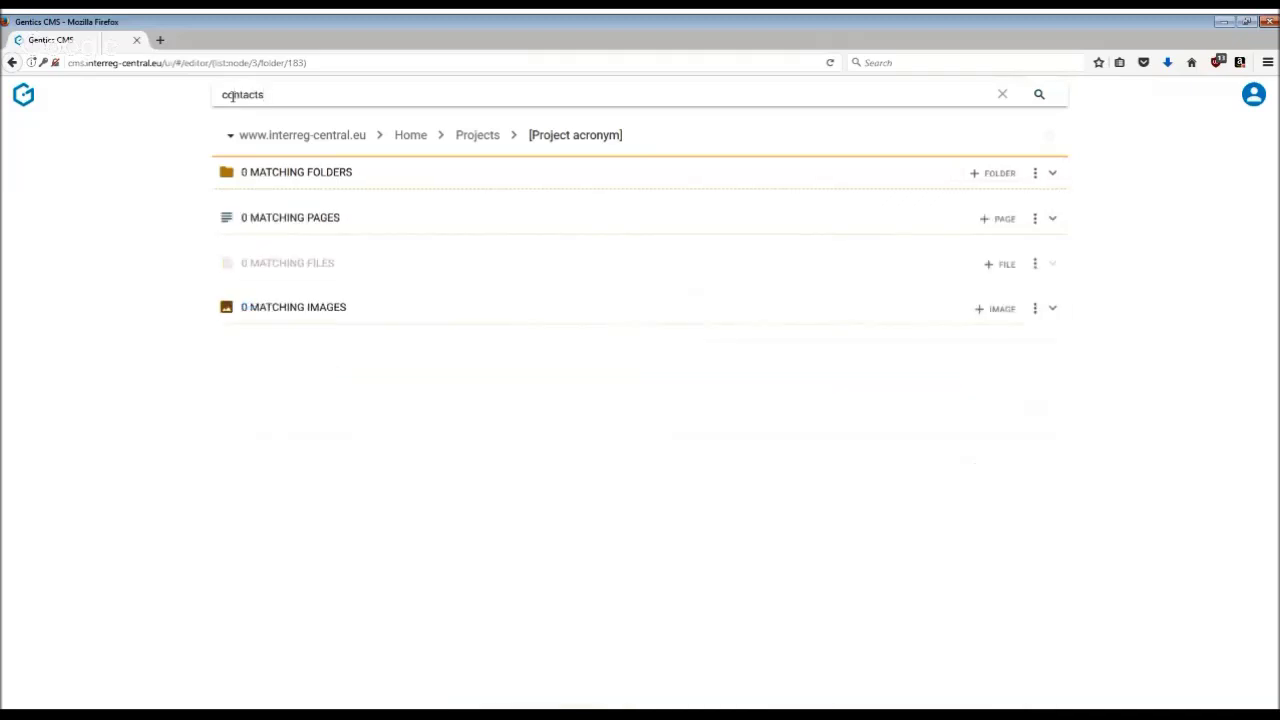
key("BackSpace")
key("BackSpace")
key("BackSpace")
key("BackSpace")
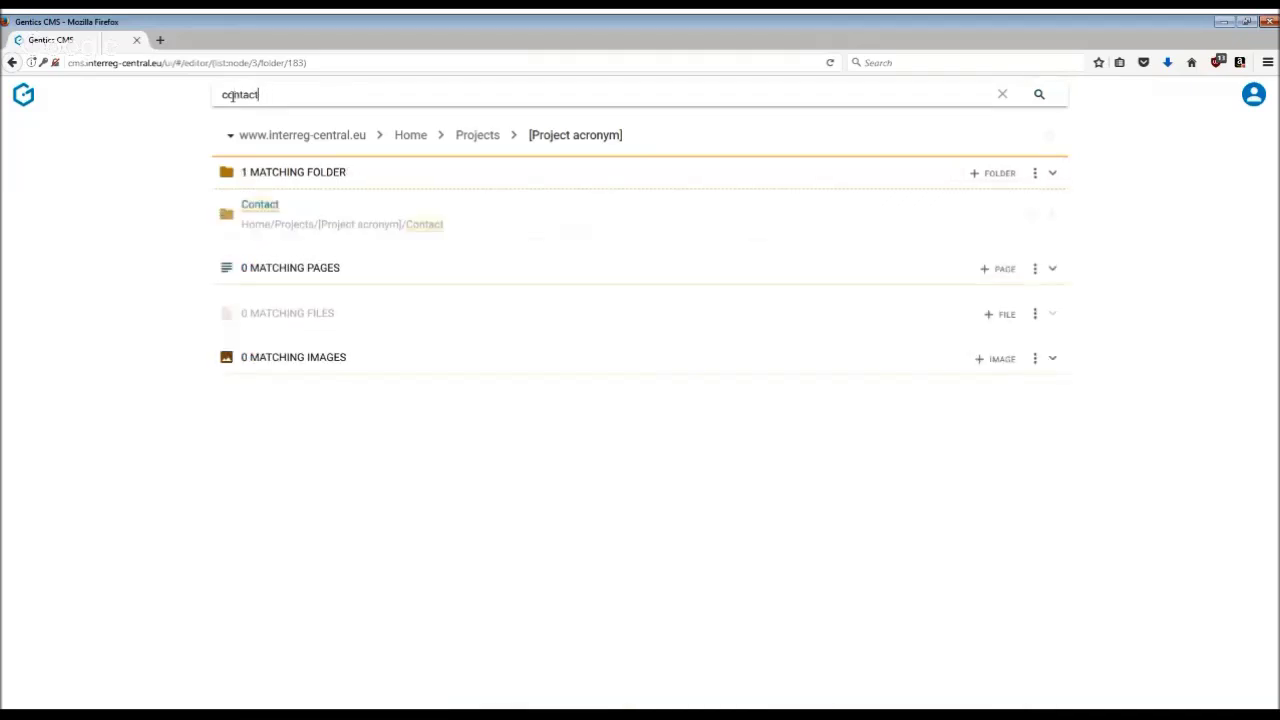
key("BackSpace")
key("BackSpace")
key("BackSpace")
key("BackSpace")
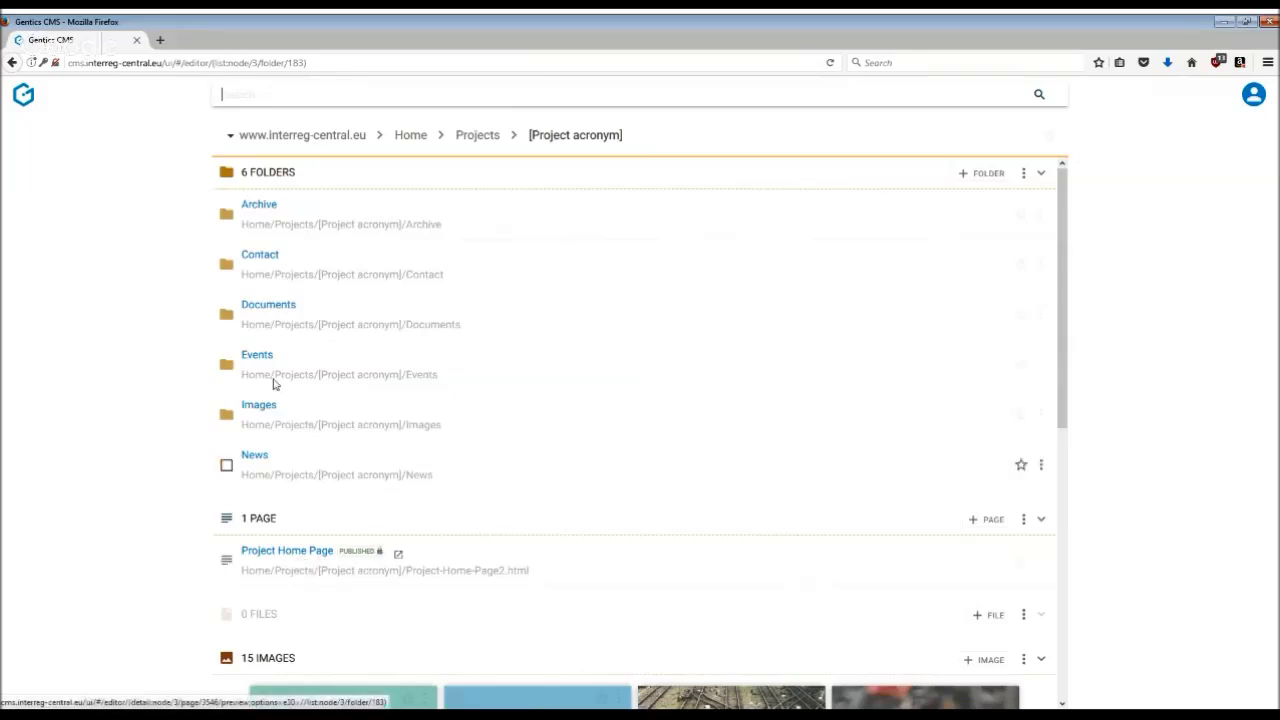
Preview the Project Home Page from the folder's Pages list.
left_click(297, 556)
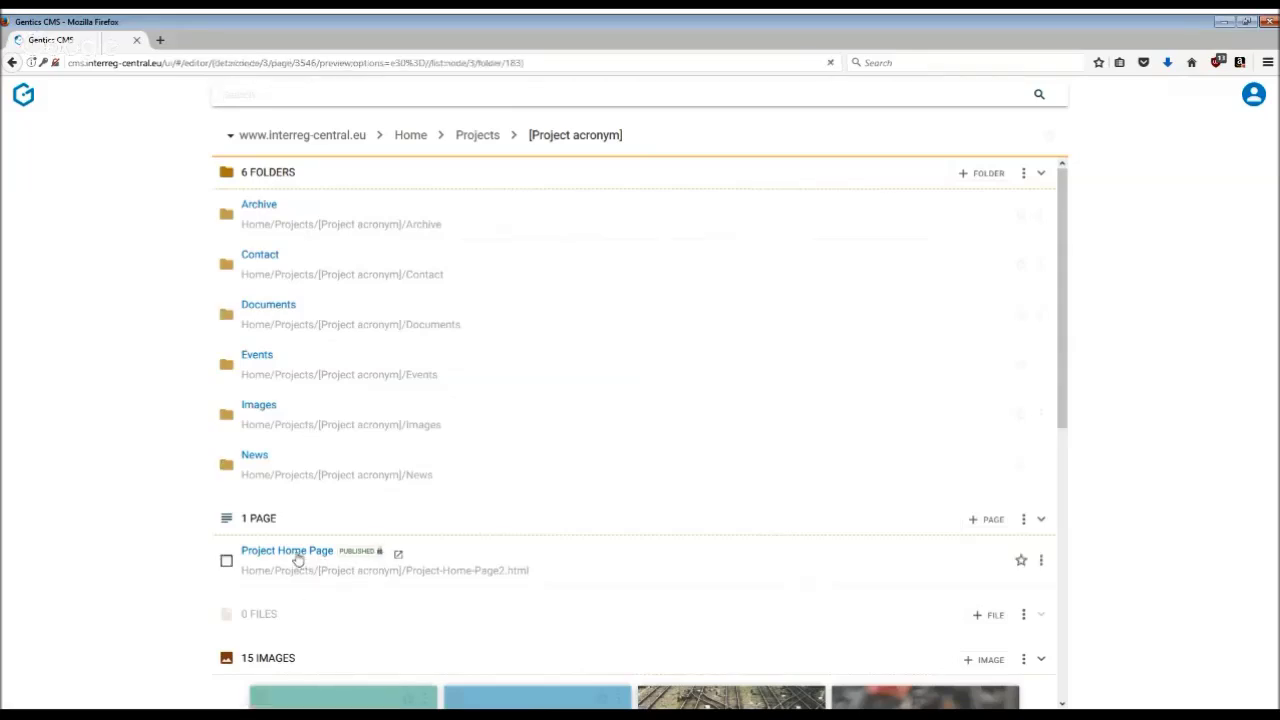